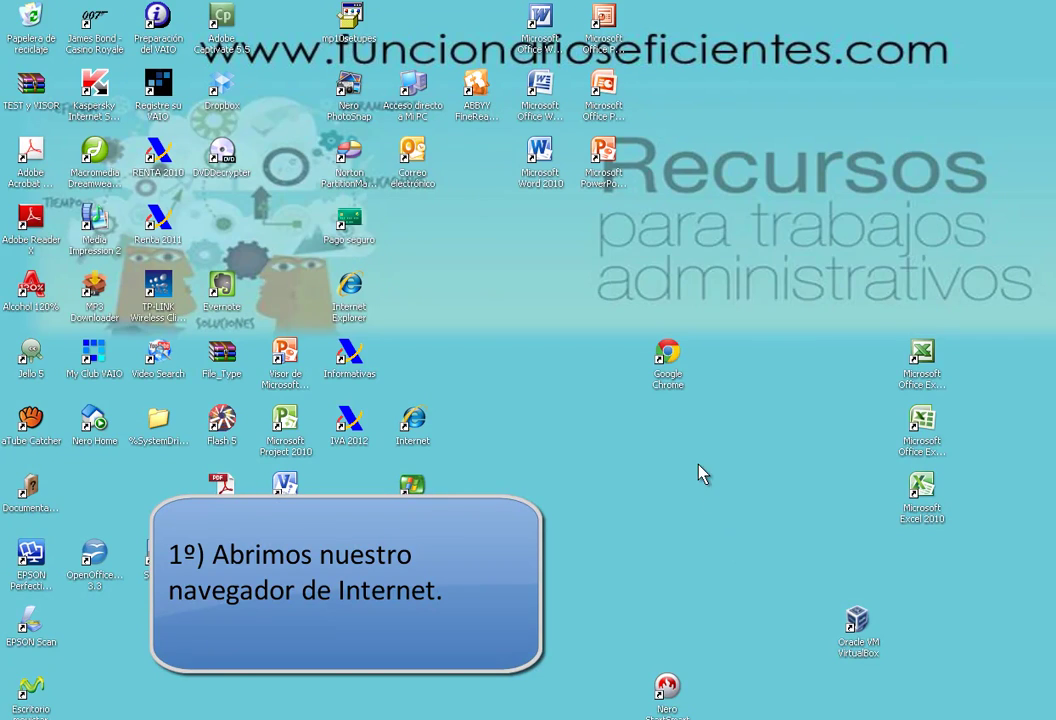
Launch Google Chrome from its desktop icon
double_click(671, 352)
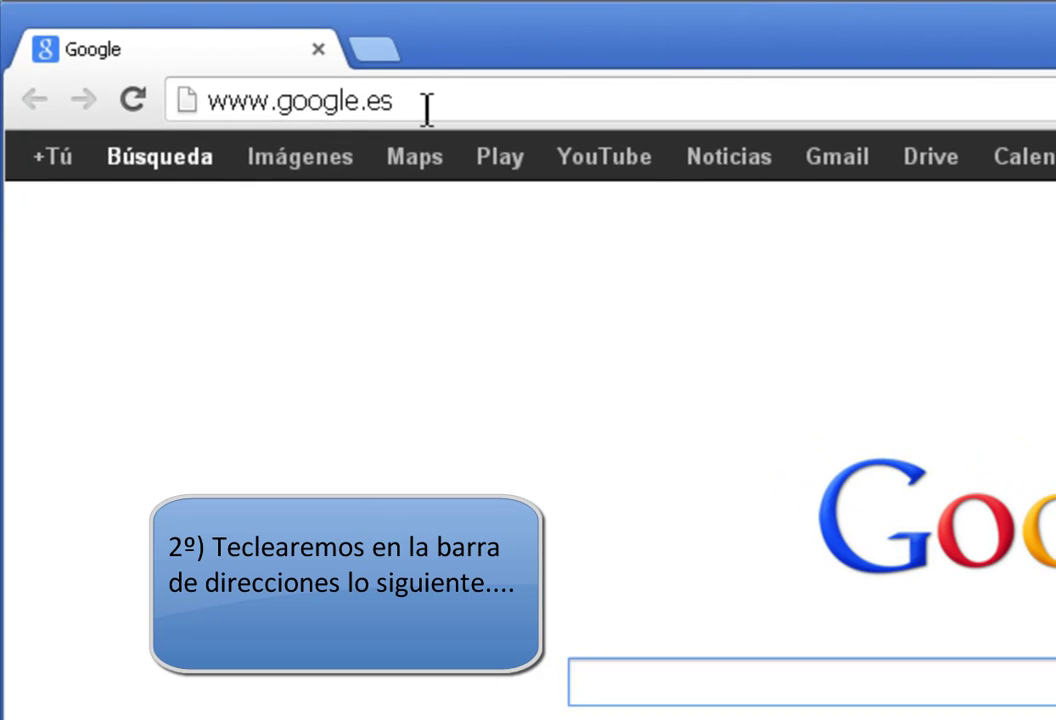
left_click(426, 106)
type("http://sparklines-excel.blogspot.com.es/")
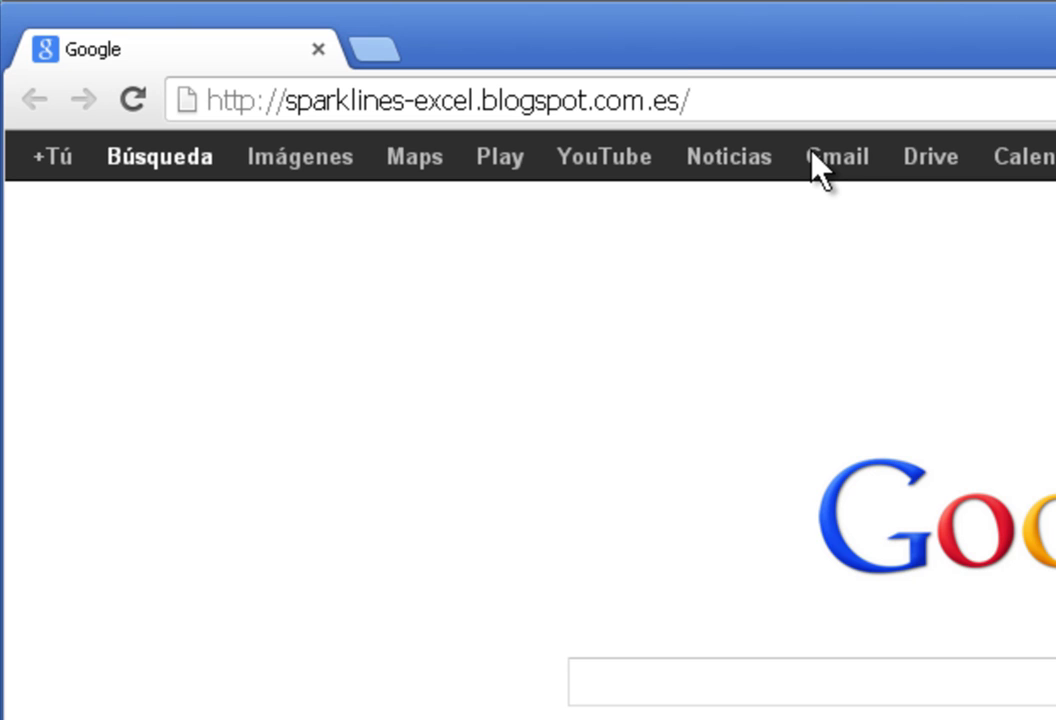
key("Return")
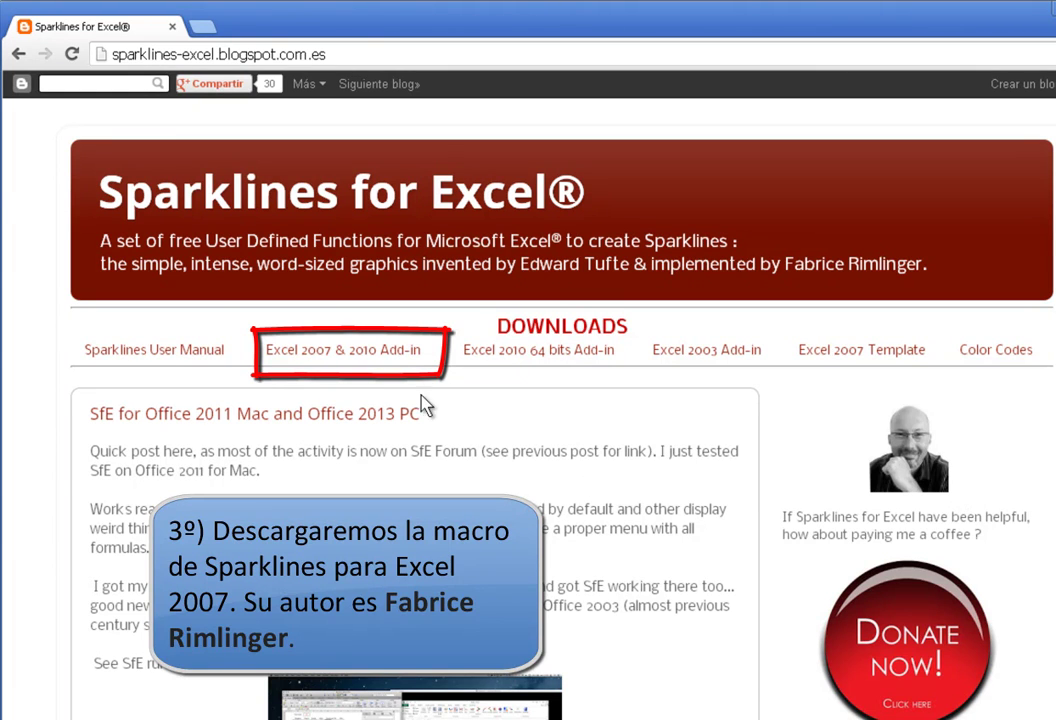
Download Sparklines.xlam from the Excel 2007 & 2010 Add-in link on Box
left_click(390, 352)
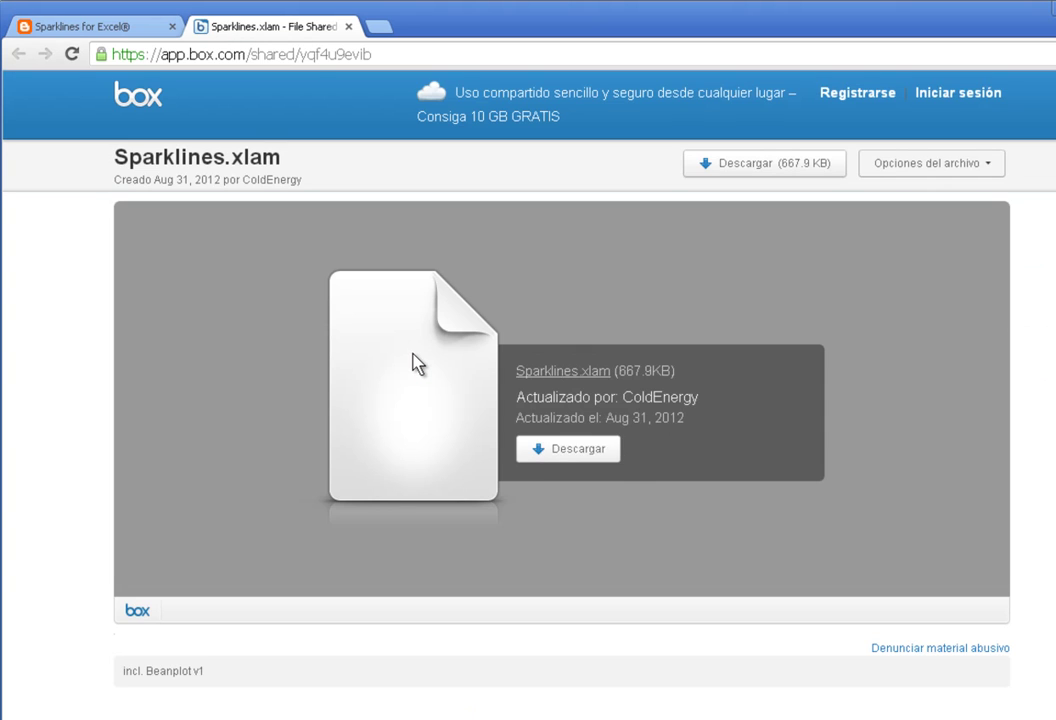
left_click(550, 453)
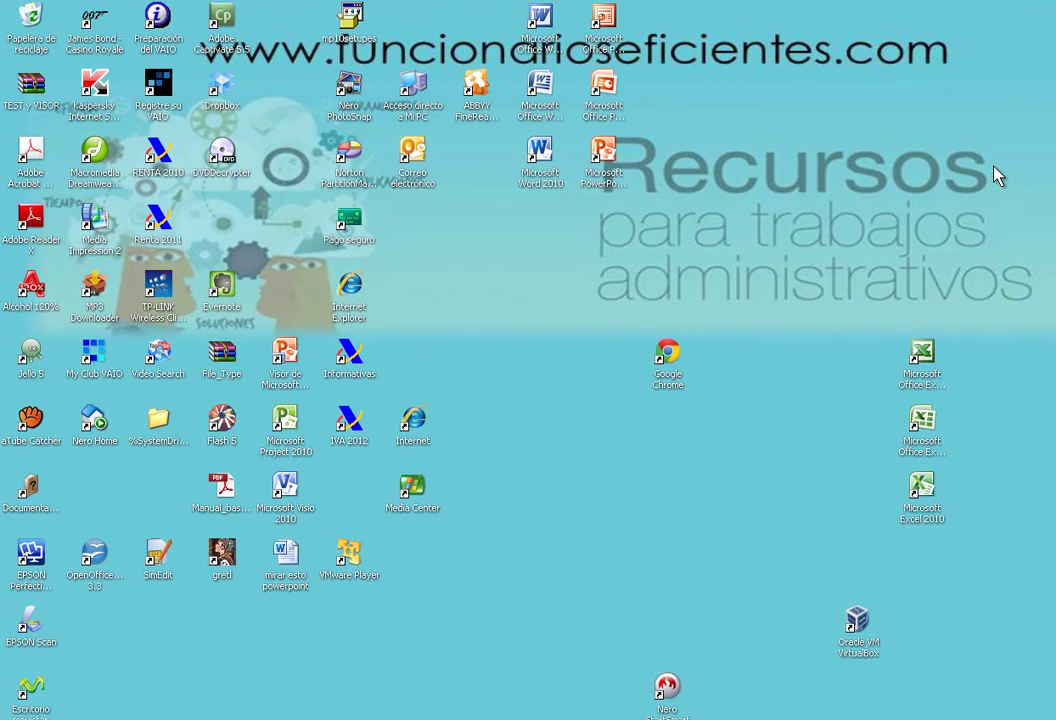
Start Excel, load Sparklines.xlam with macros enabled, and show the Sparklines ribbon
double_click(928, 425)
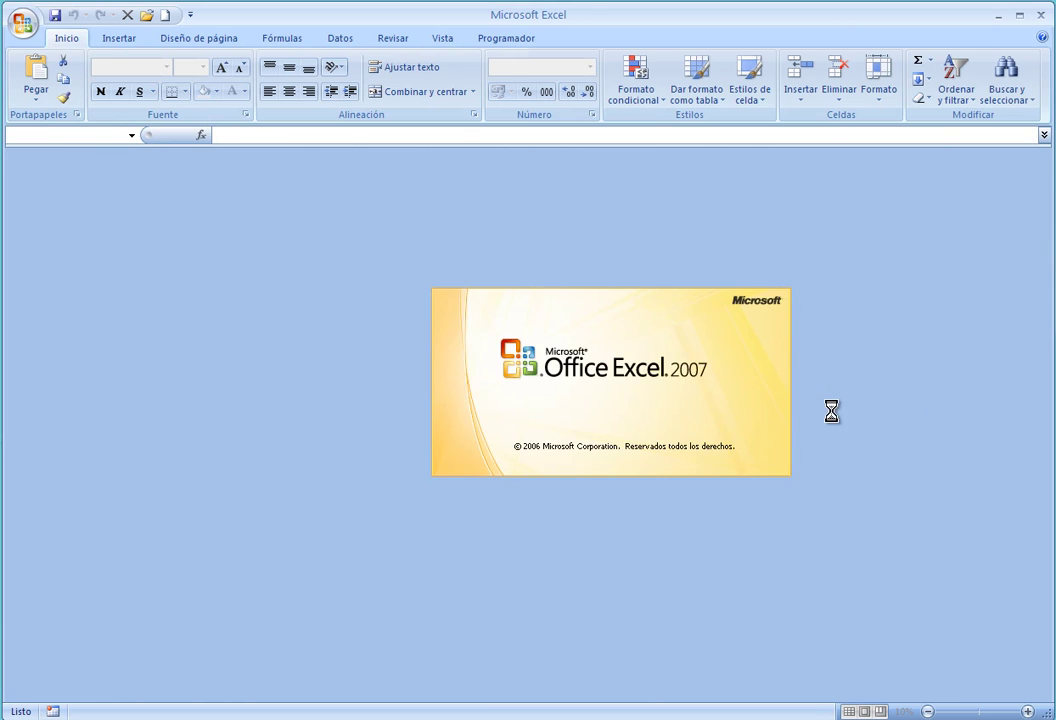
left_click(263, 364)
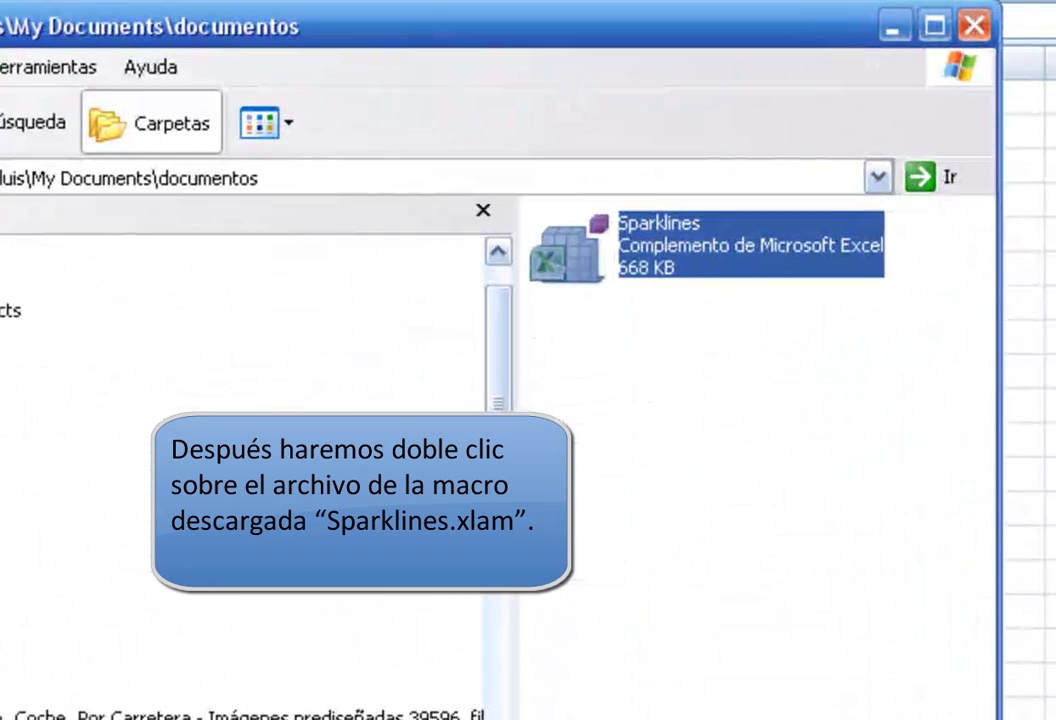
double_click(578, 245)
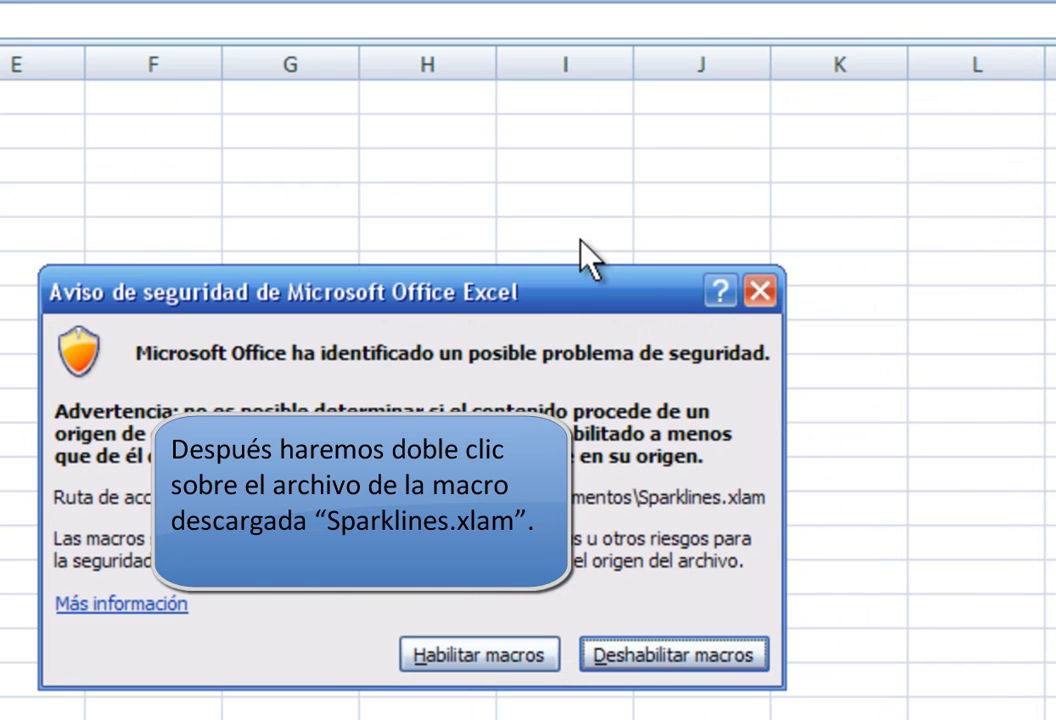
left_click(506, 657)
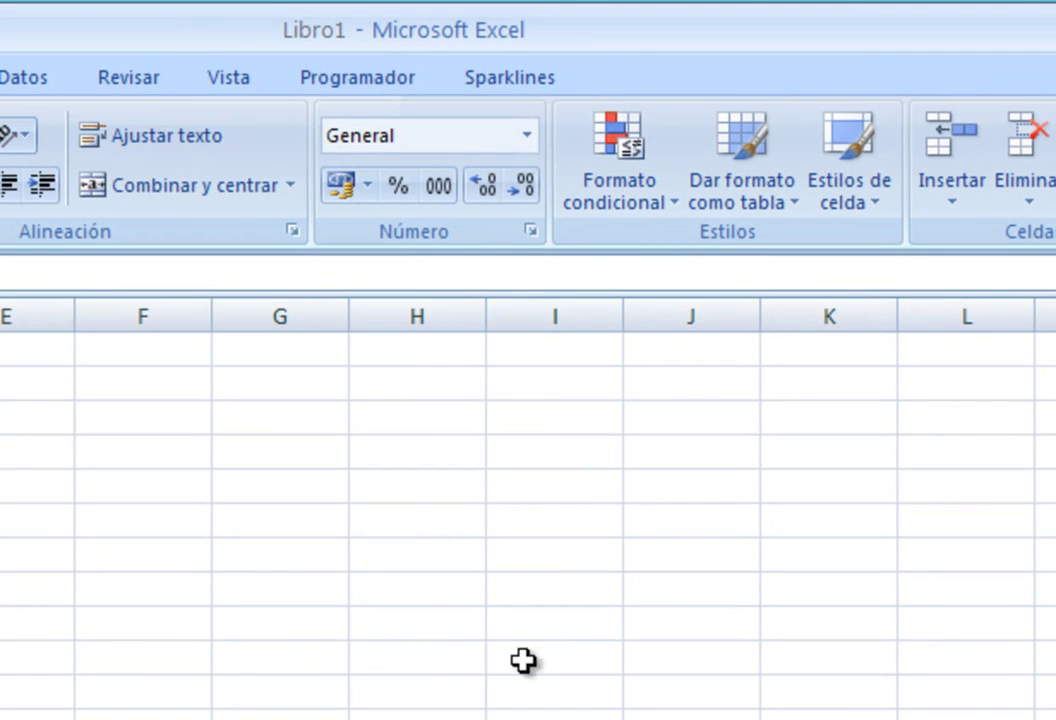
left_click(553, 88)
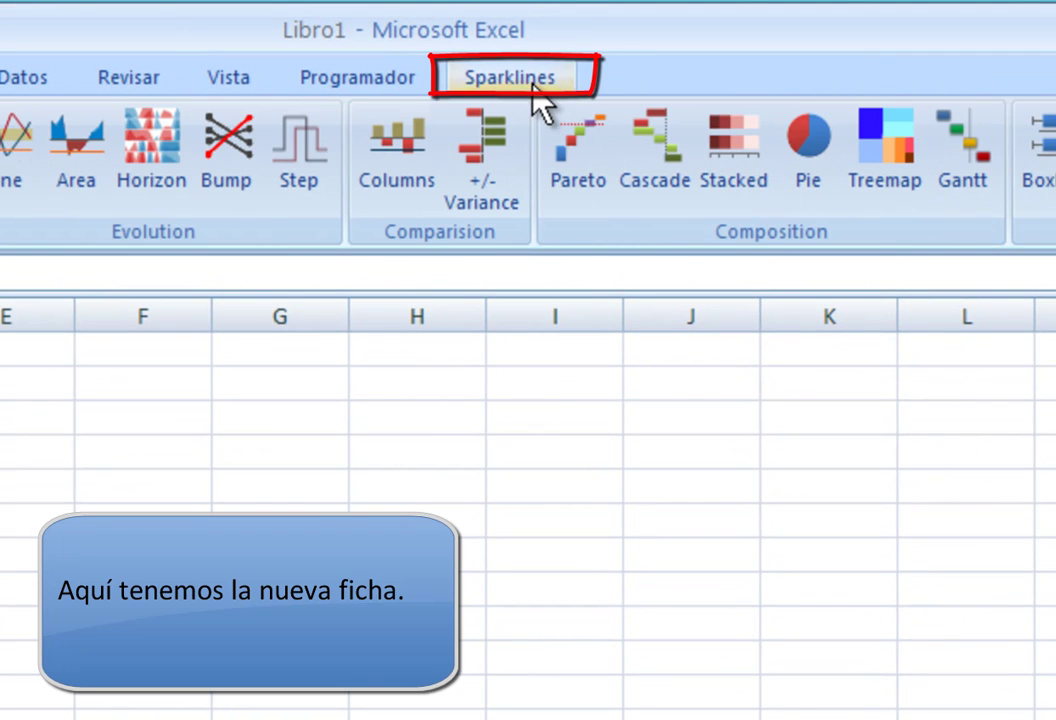
left_click(511, 605)
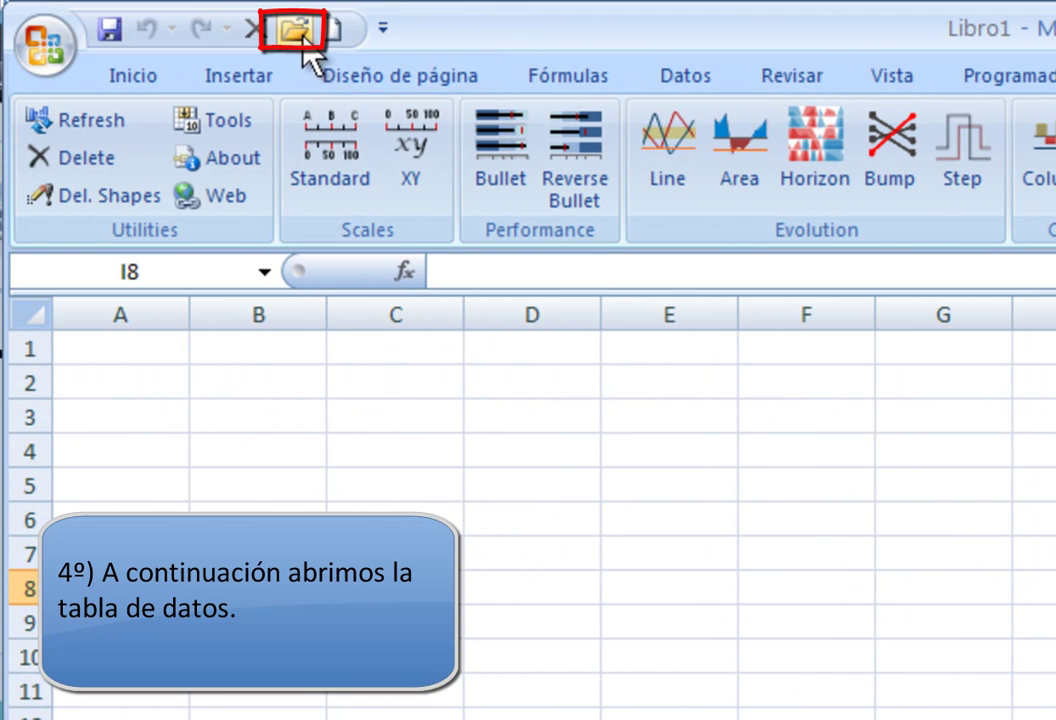
Open the 'minigráficos sparklines' workbook
left_click(297, 38)
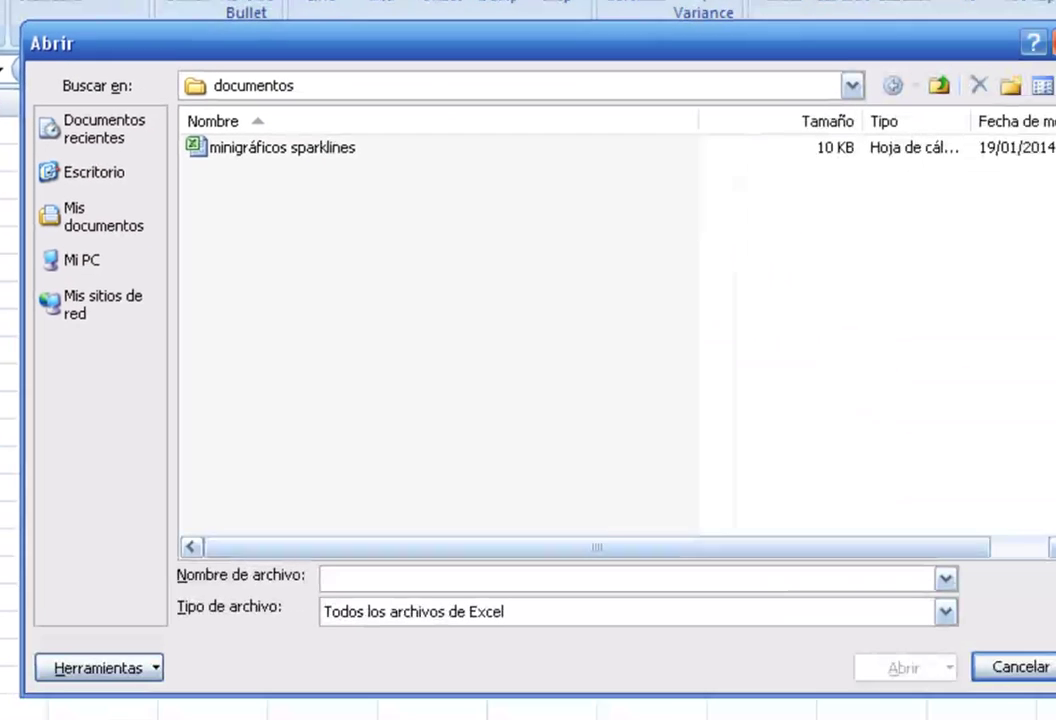
left_click(221, 143)
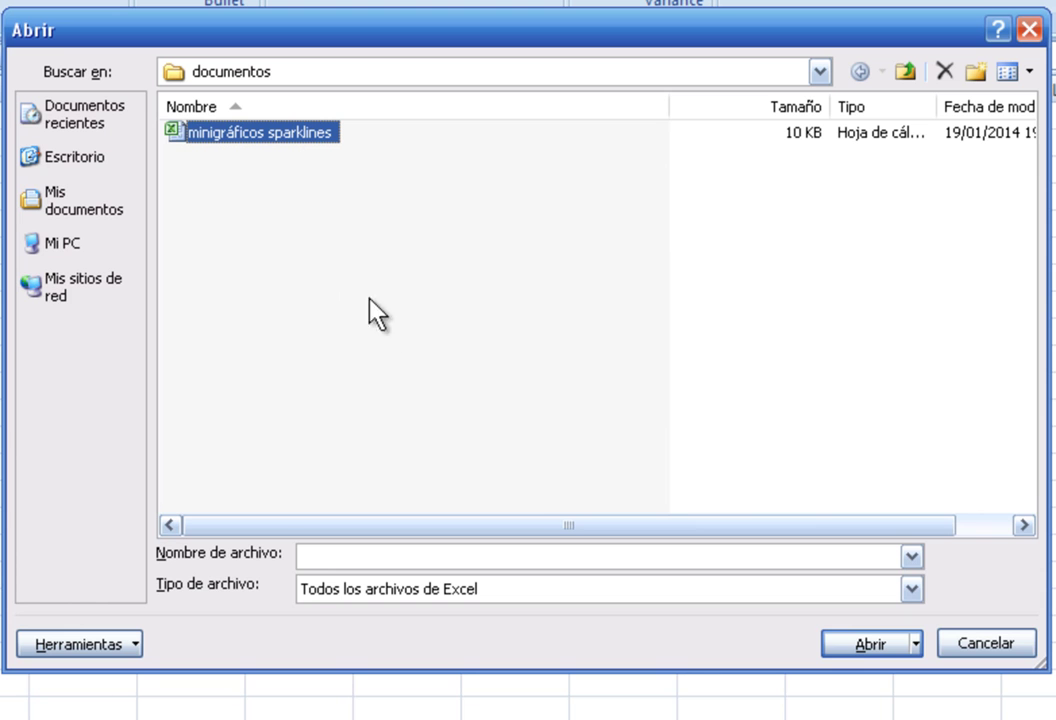
left_click(866, 642)
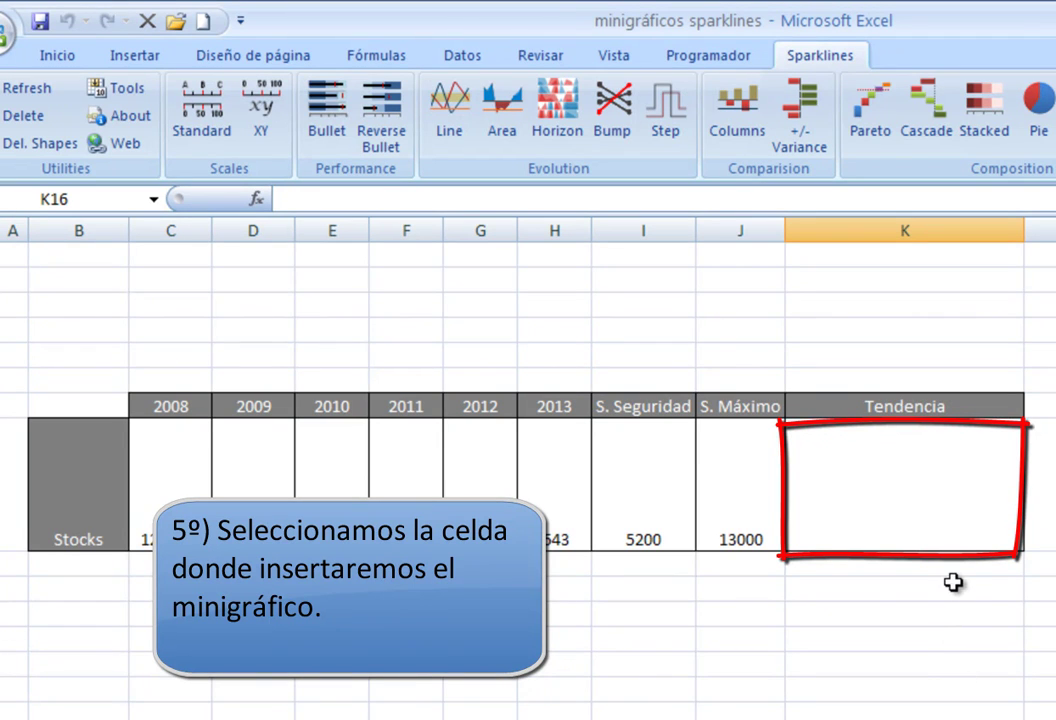
Insert a Columns =barchart() sparkline in the Tendencia cell
left_click(953, 504)
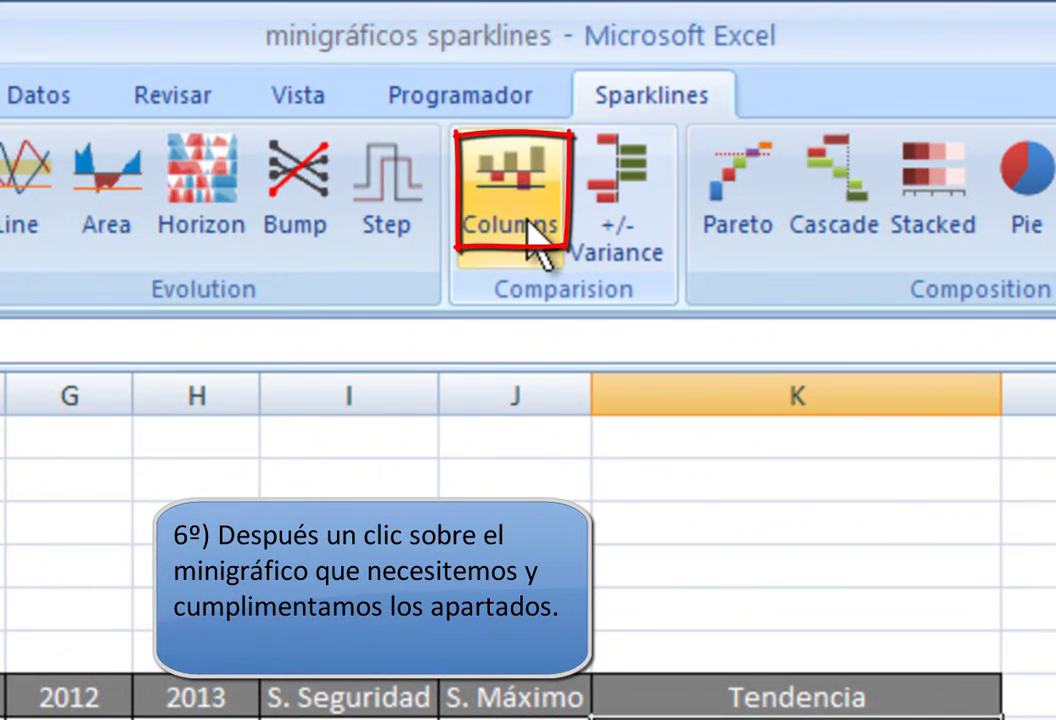
left_click(531, 229)
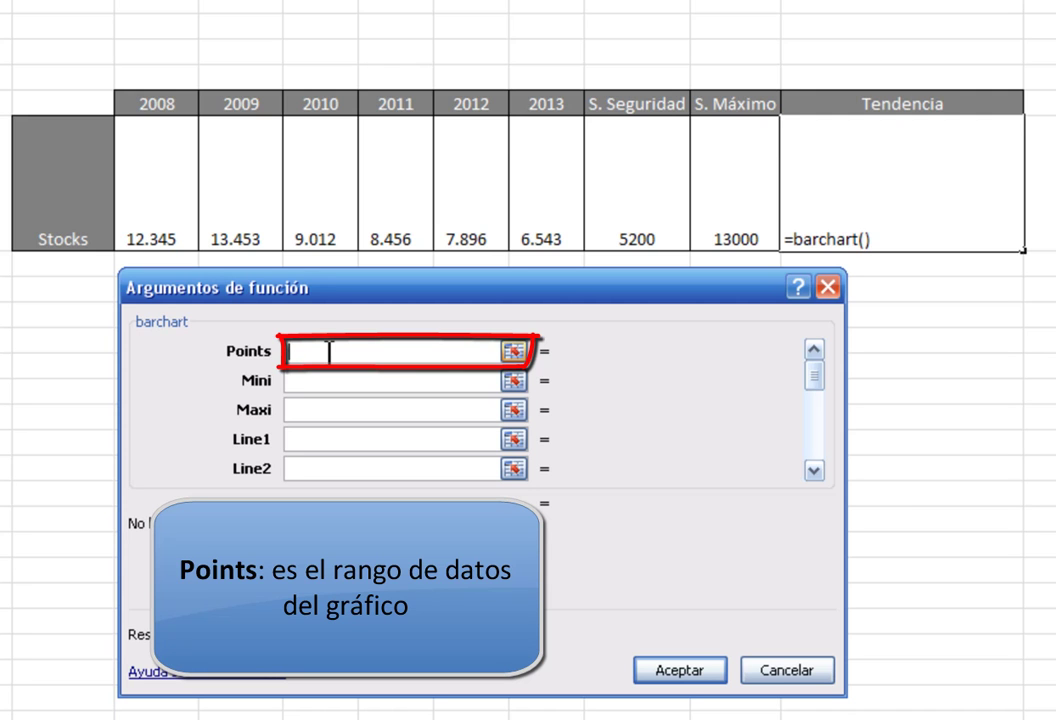
Set Points to C8:H8, leaving Mini and Maxi empty
left_click(177, 191)
left_click_drag(177, 191, 559, 198)
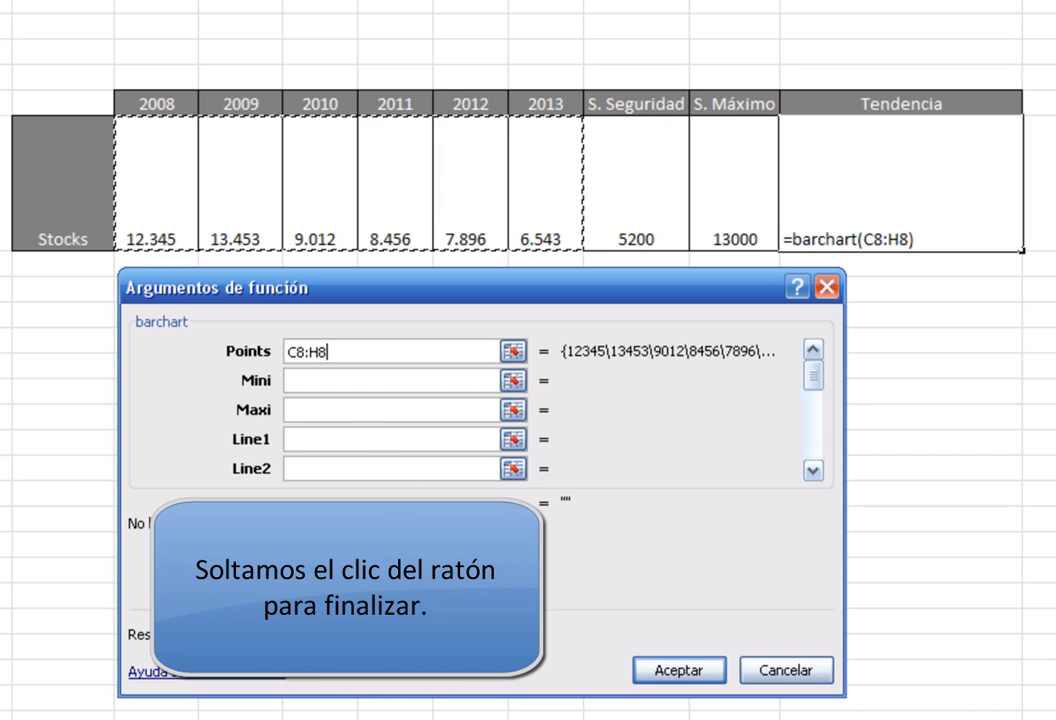
left_click(322, 385)
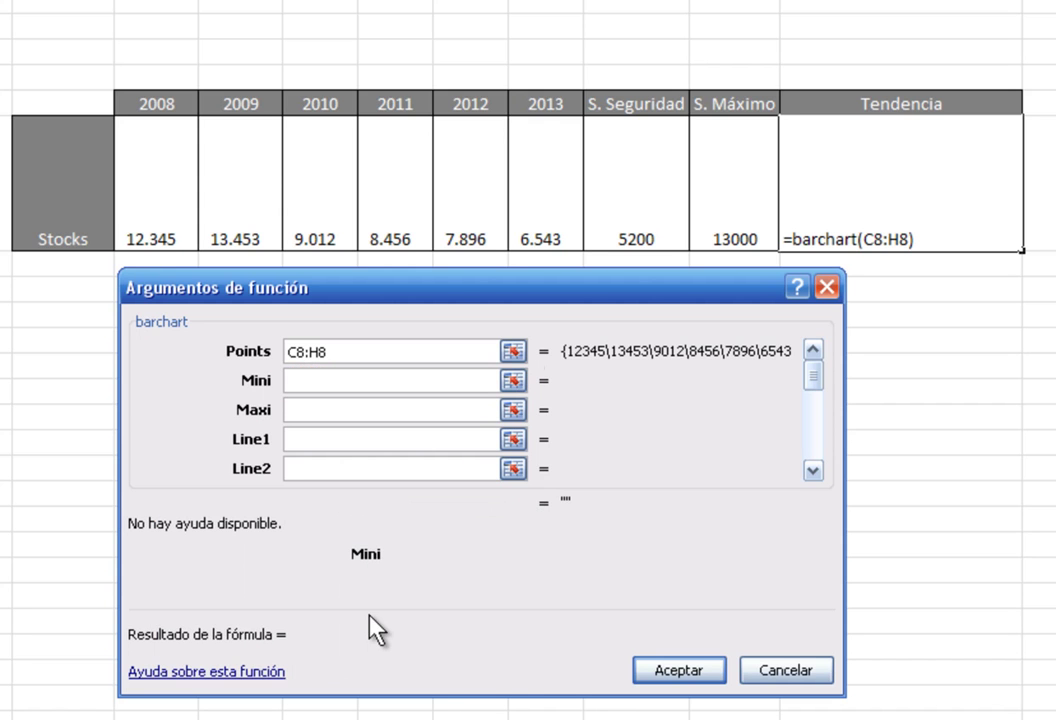
left_click(311, 415)
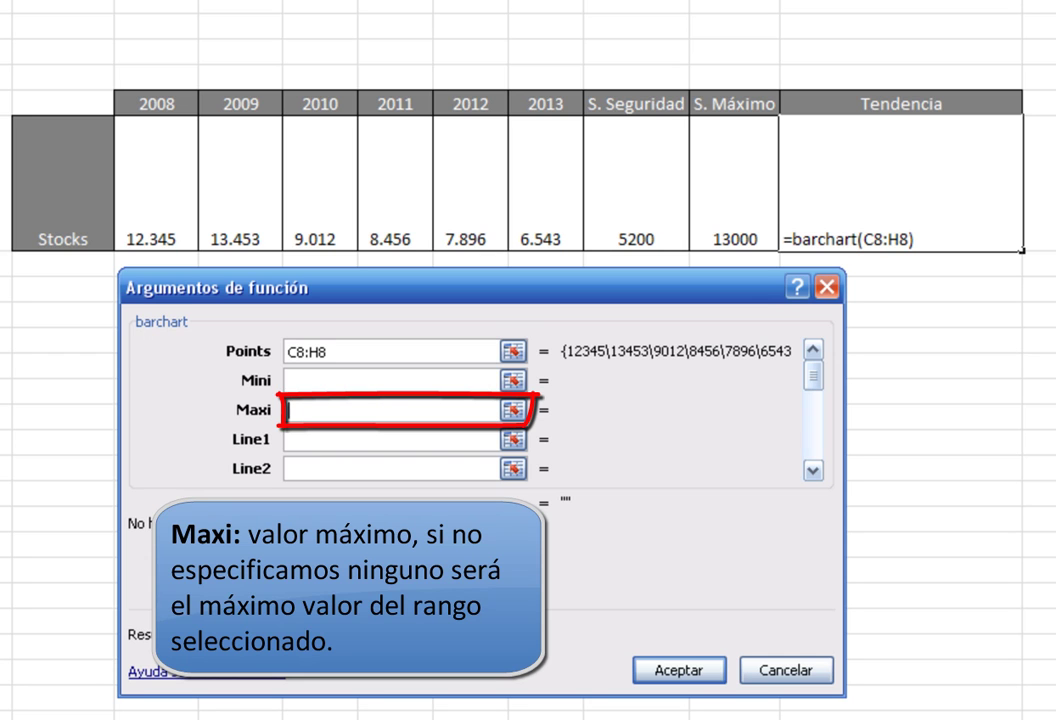
left_click(302, 437)
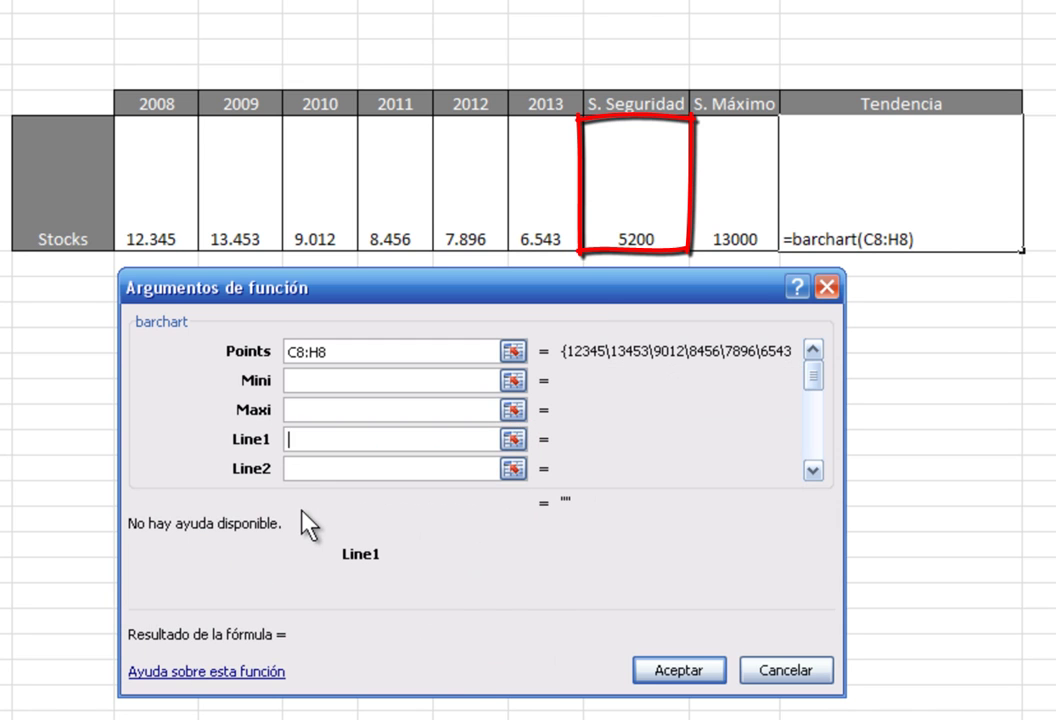
Set Line1 to safety stock I8 and Line2 to maximum stock J8
left_click(616, 222)
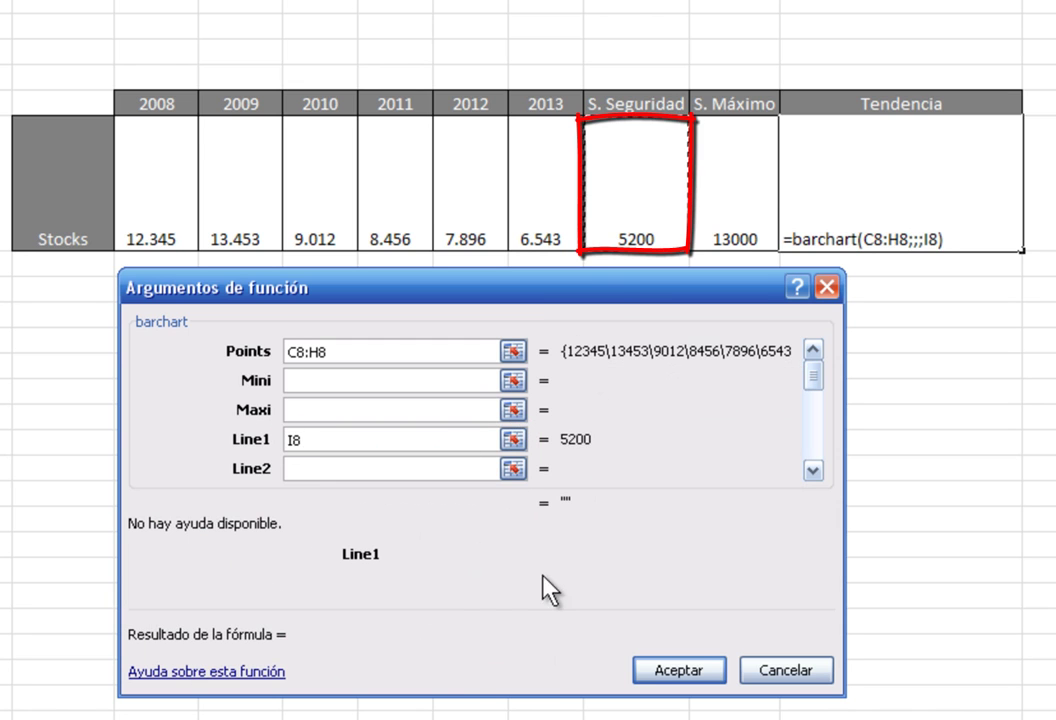
left_click(326, 468)
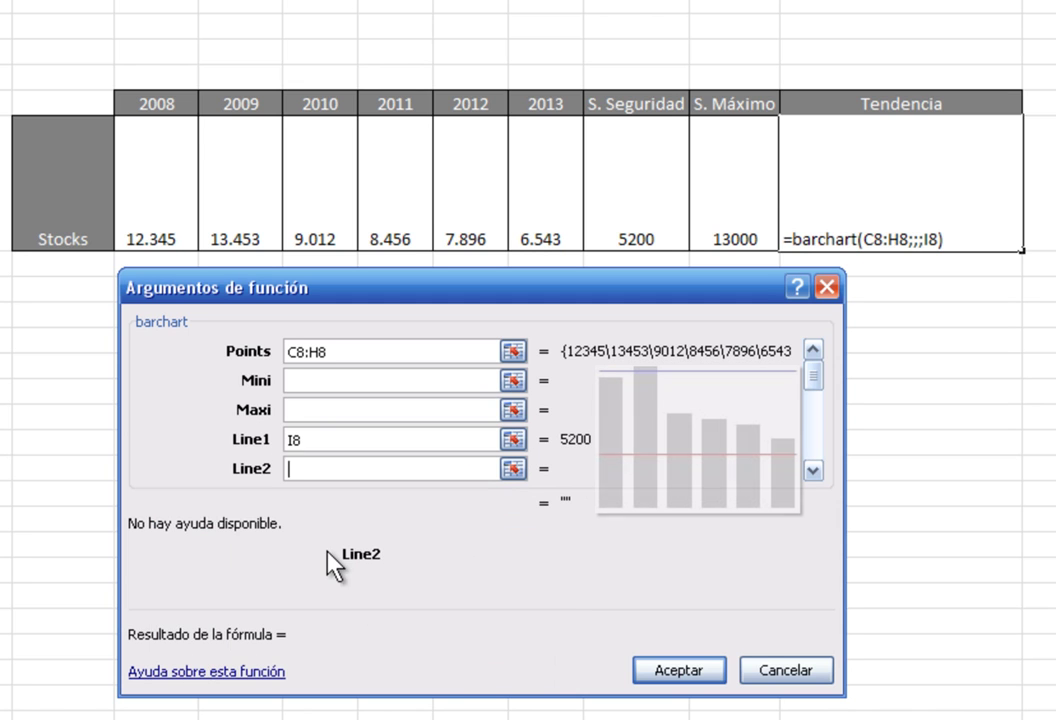
left_click(738, 200)
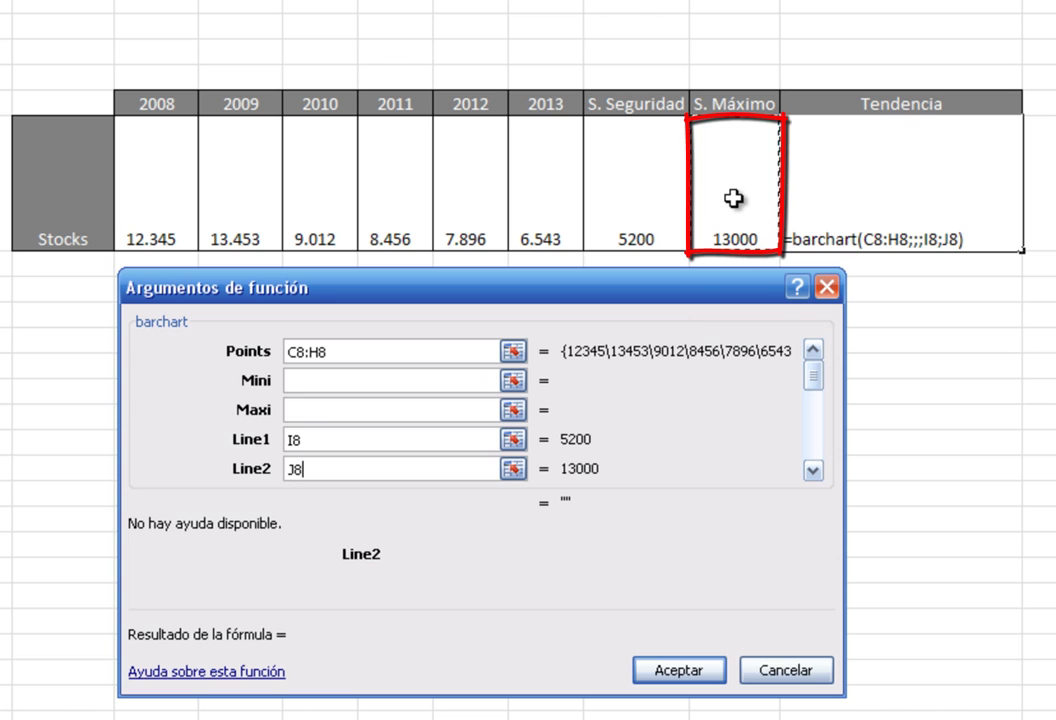
left_click(813, 470)
left_click(813, 470)
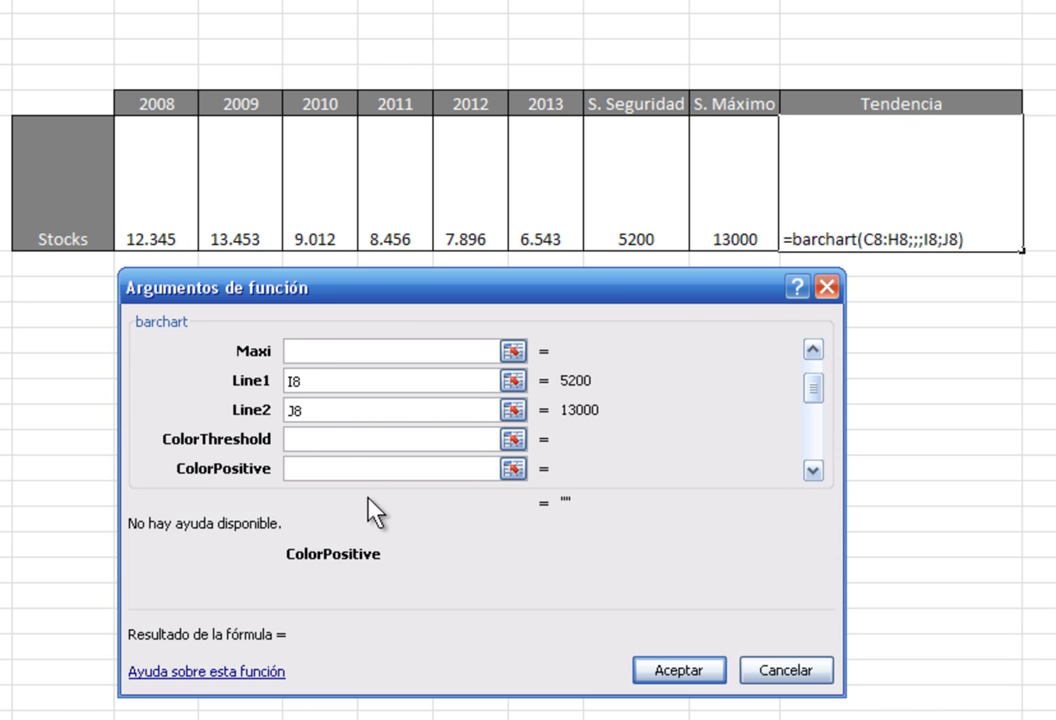
left_click(330, 438)
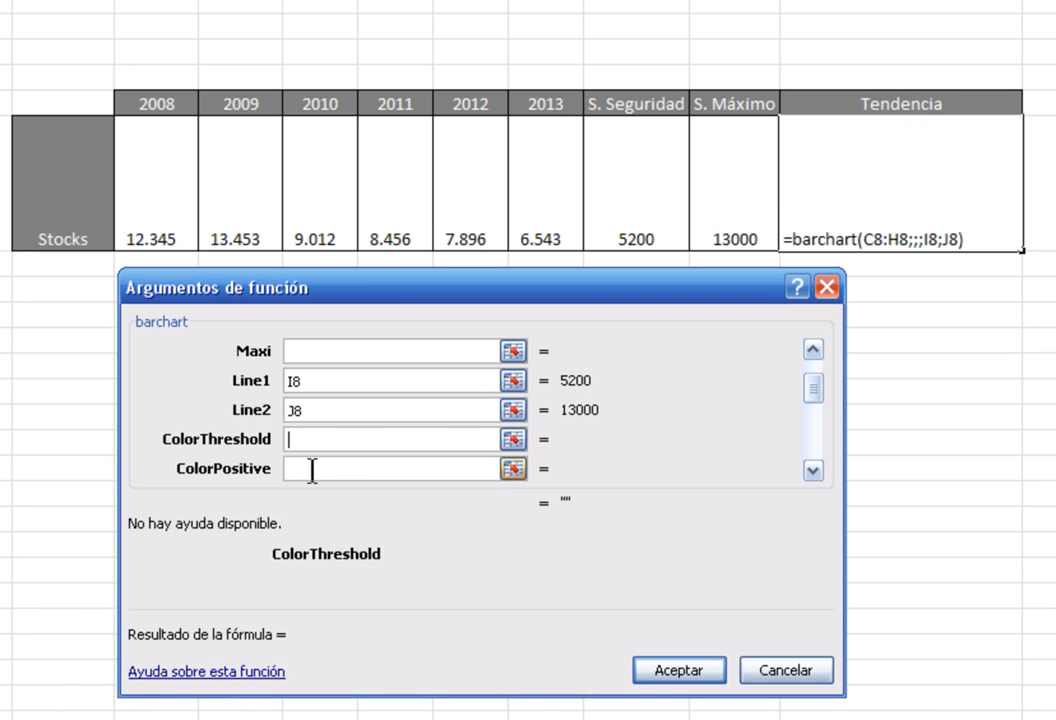
left_click(312, 468)
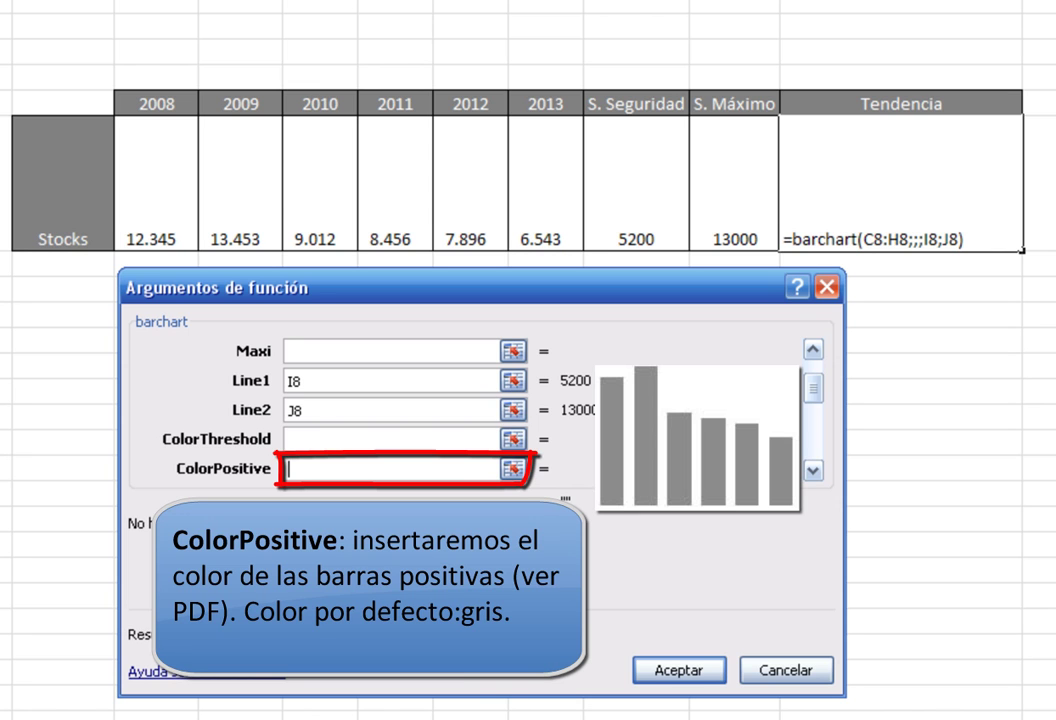
left_click(822, 470)
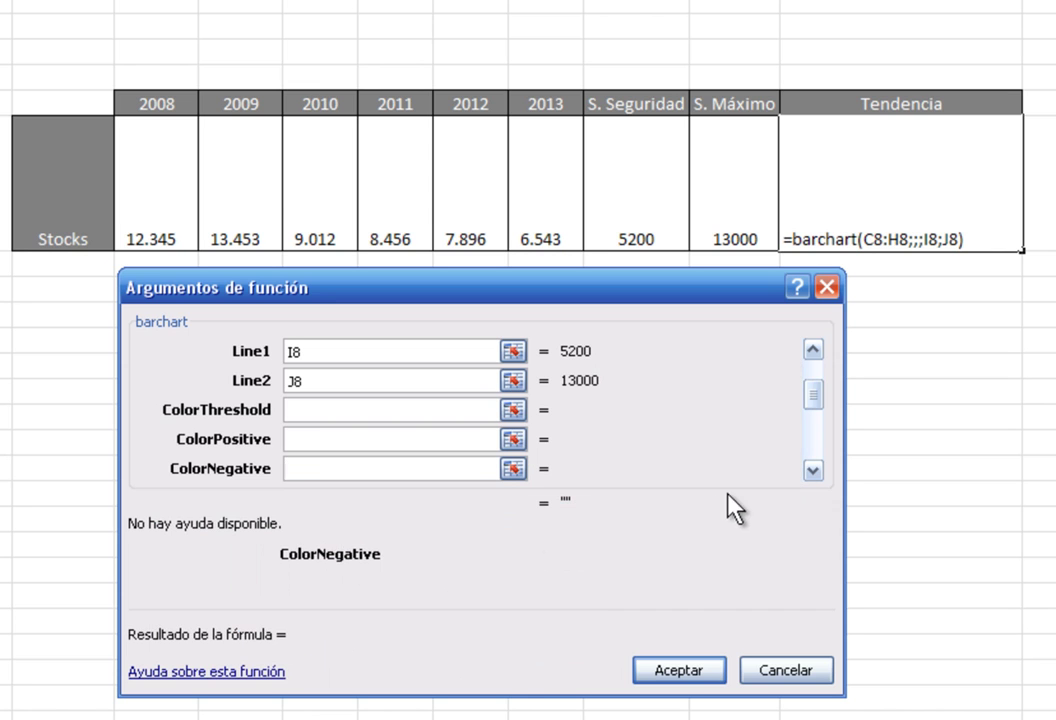
left_click(812, 470)
left_click(812, 470)
left_click(812, 470)
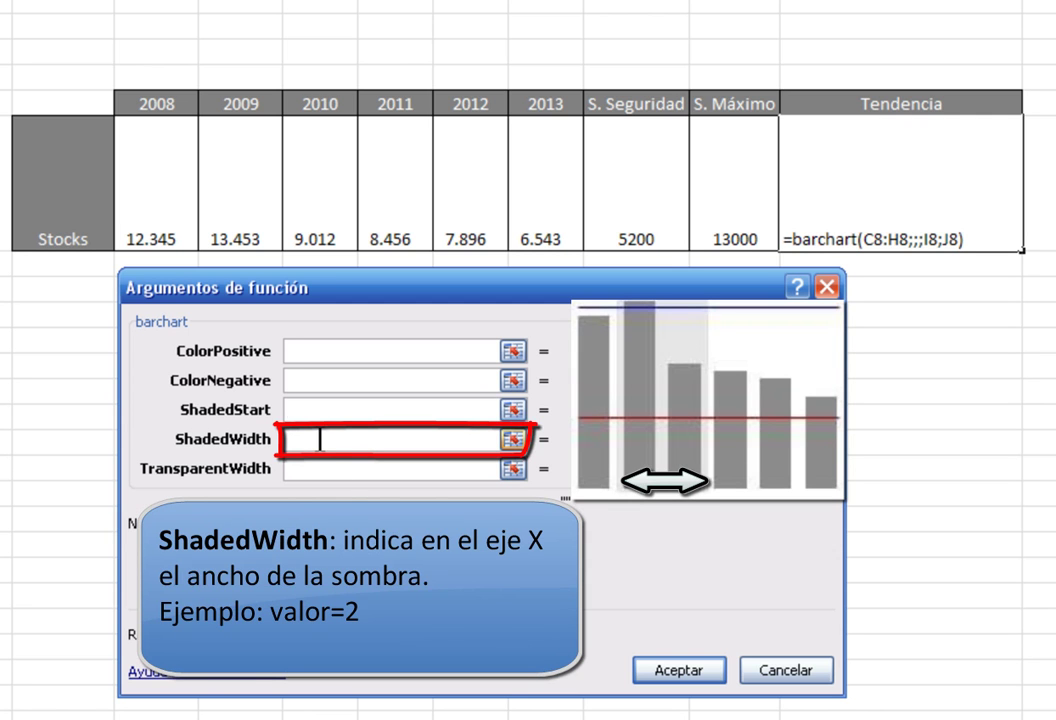
left_click(320, 440)
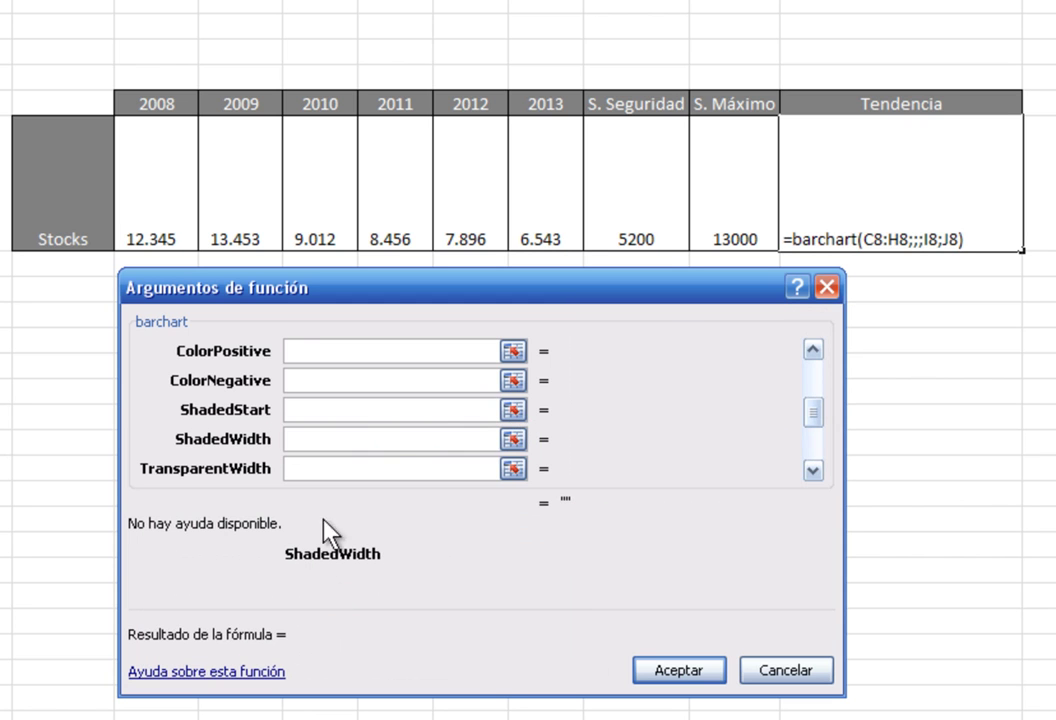
Set MarkPosition to 1, giving =barchart(C8:H8;;;I8;J8;;;;;;1)
left_click(316, 465)
left_click(812, 470)
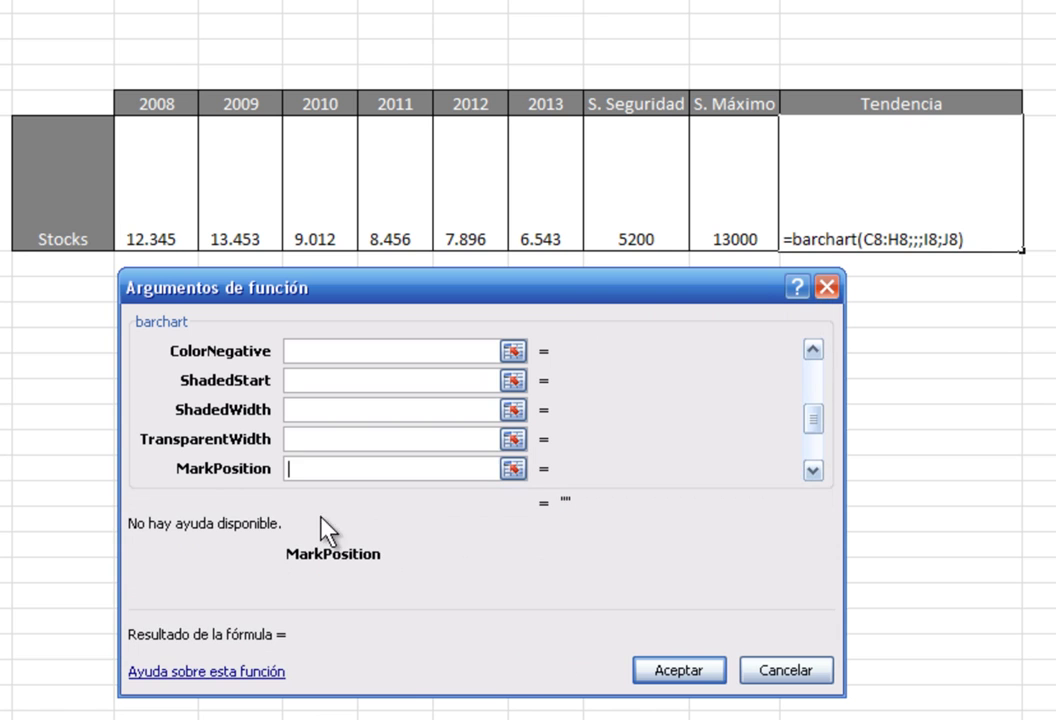
type("1")
left_click(813, 469)
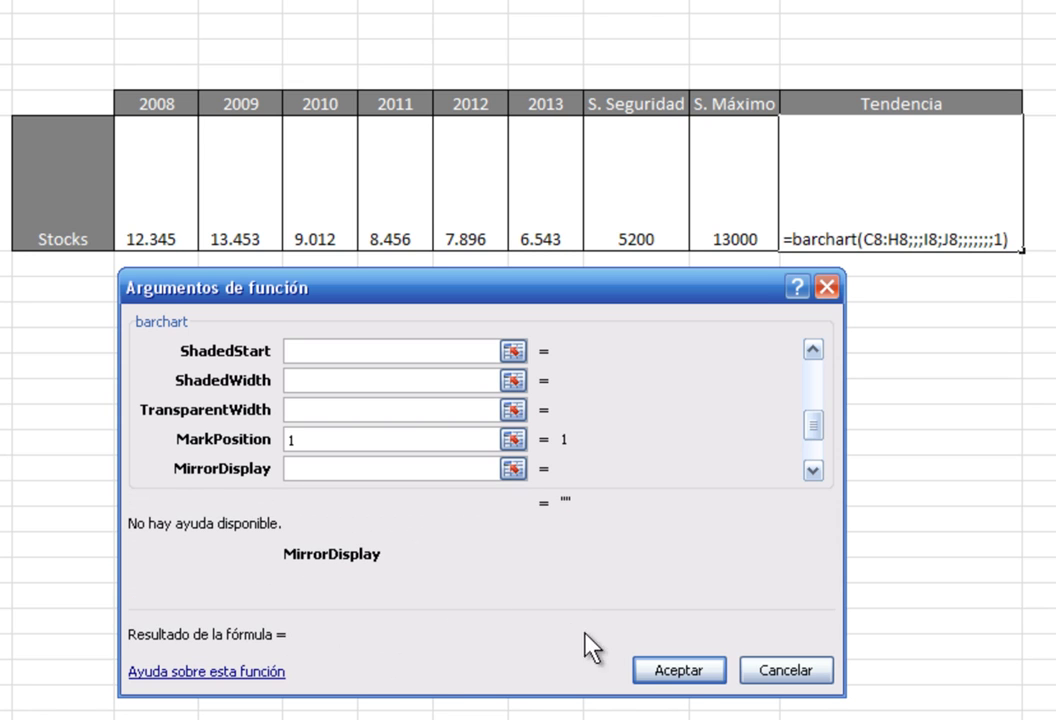
left_click(690, 670)
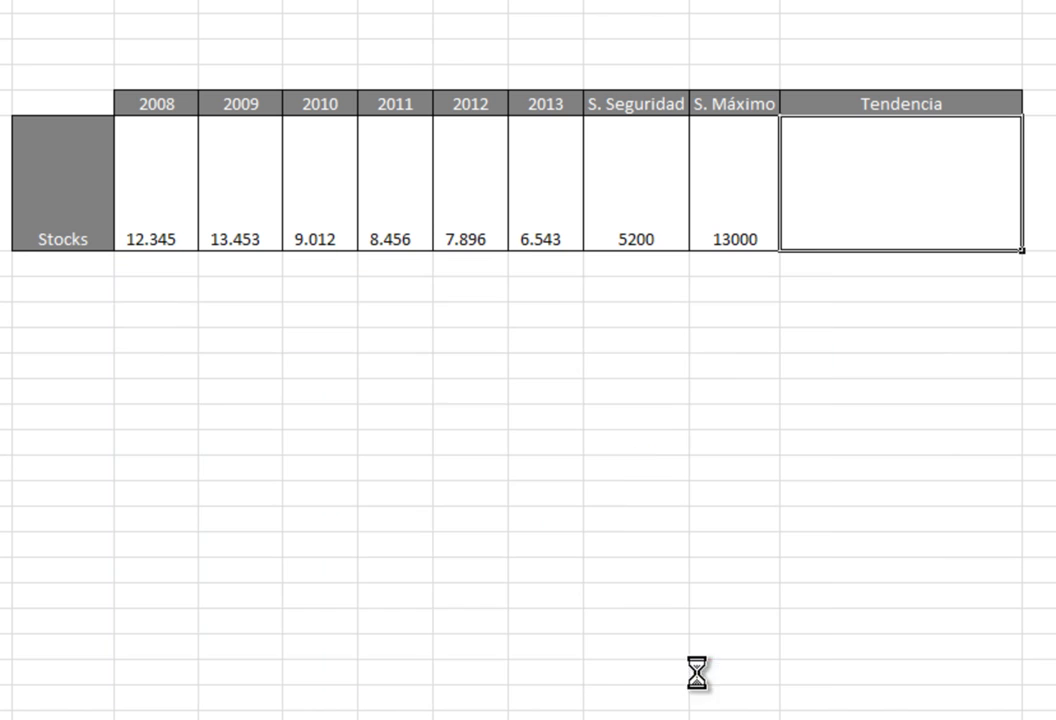